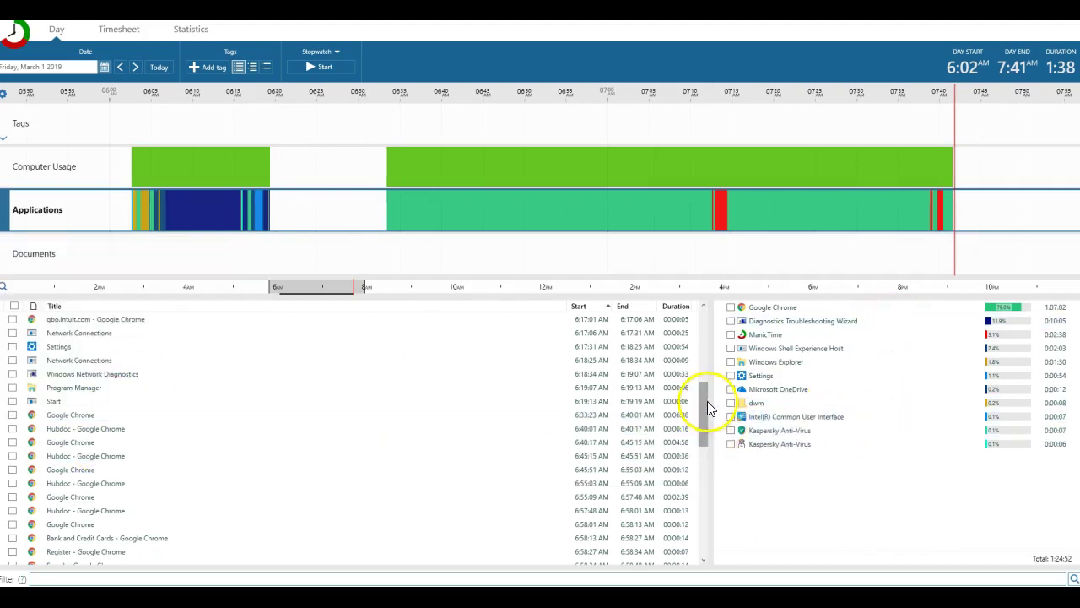
drag(705, 400, 701, 535)
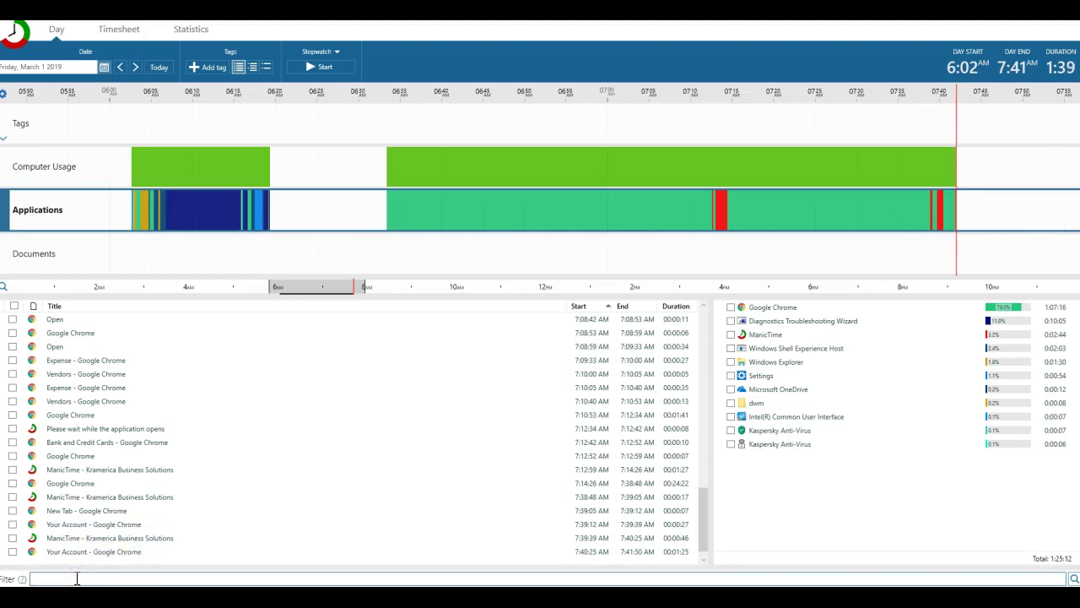
text(k)
text(ramerica)
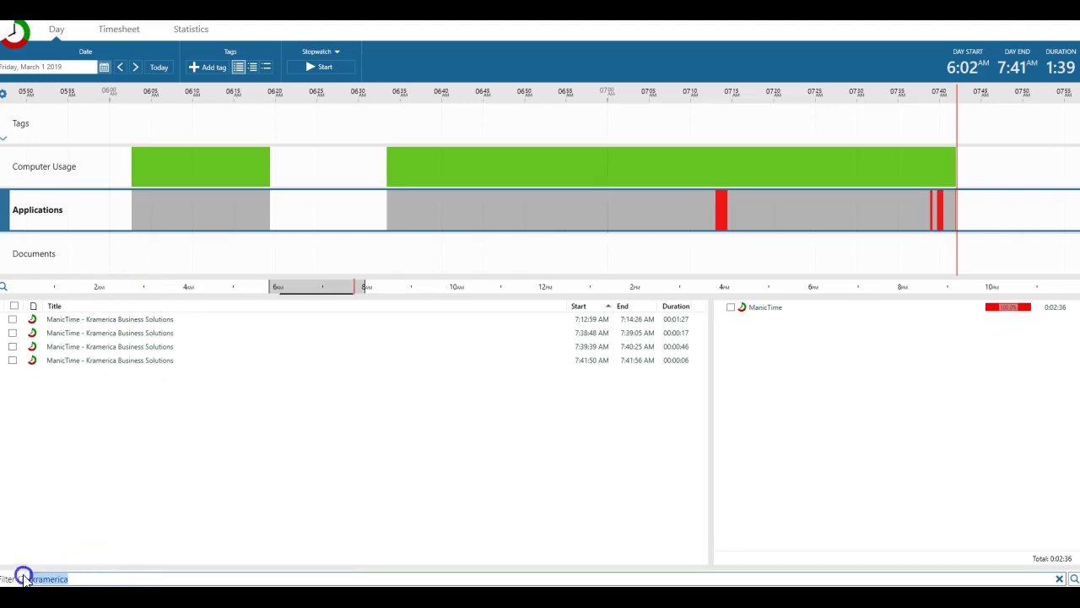
key(Escape)
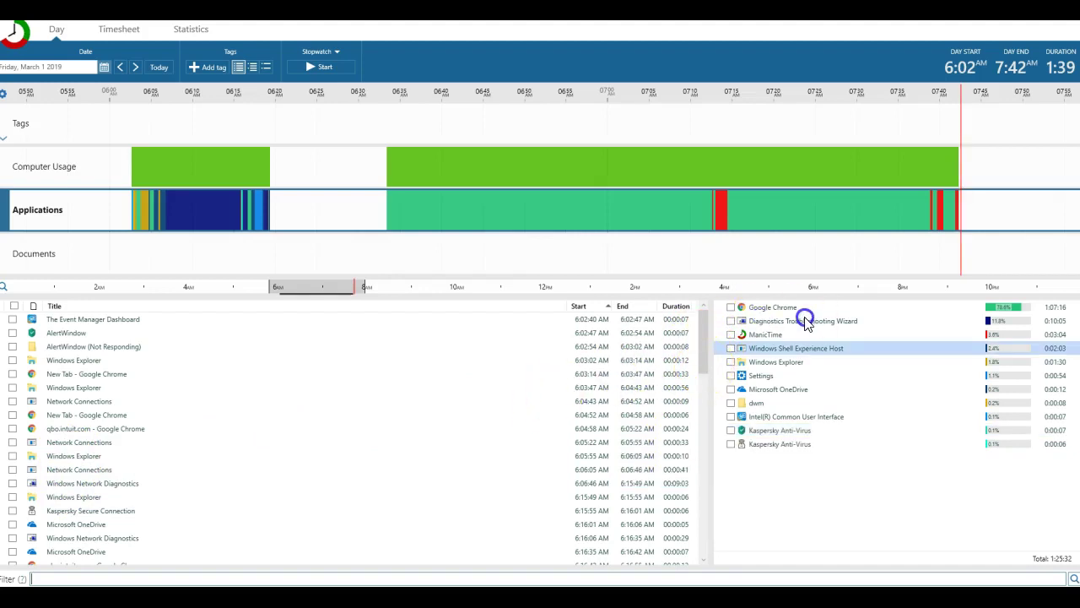
scroll(697, 397, down, 8)
scroll(697, 395, up, 3)
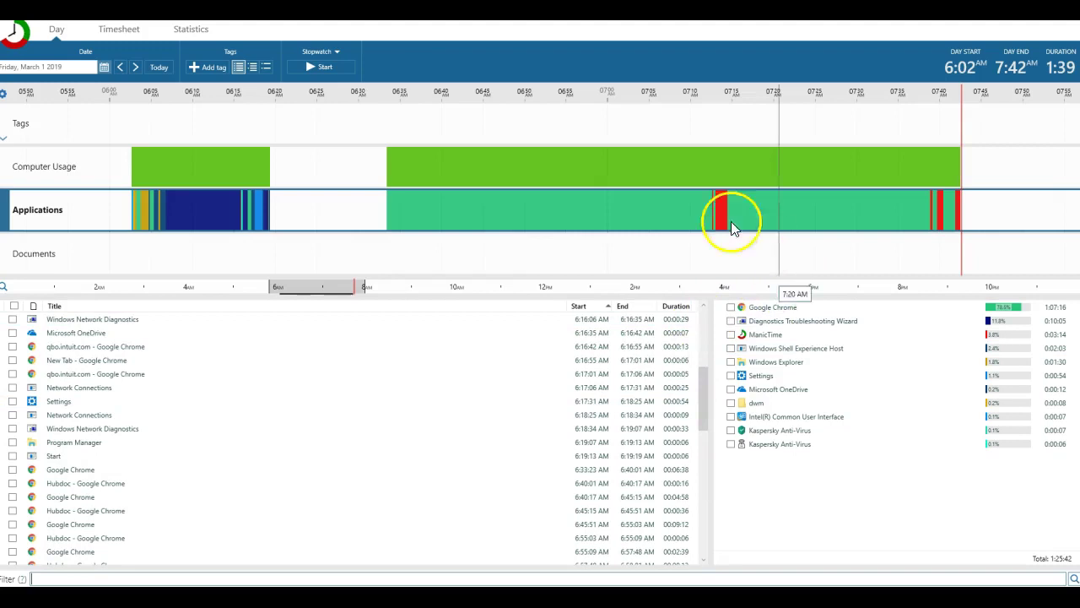